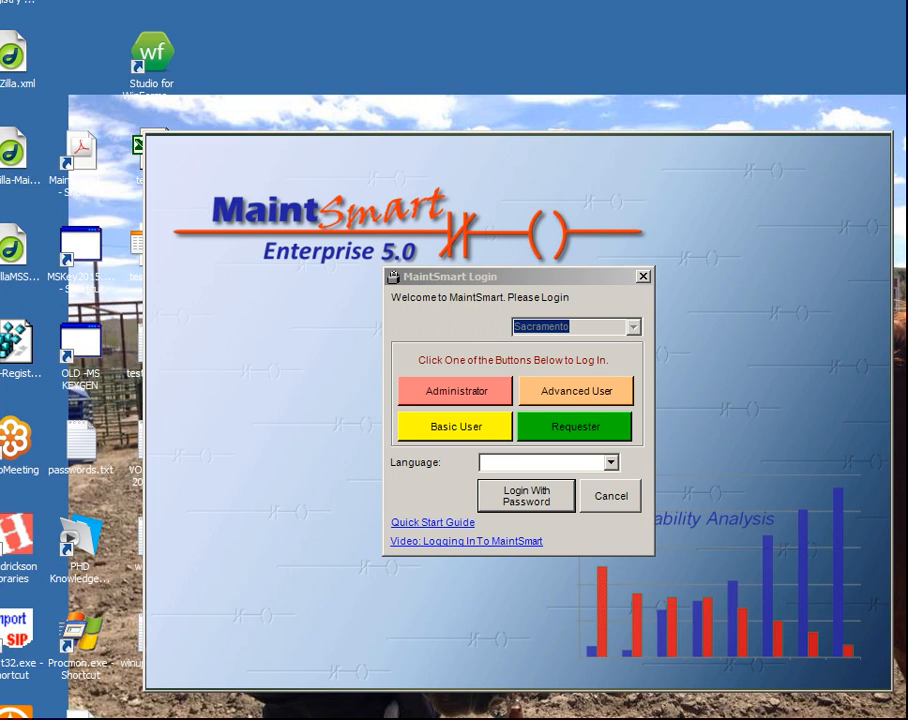
Log in with the default administrator's user identifier and password, and dismiss the welcome message
left_click(540, 282)
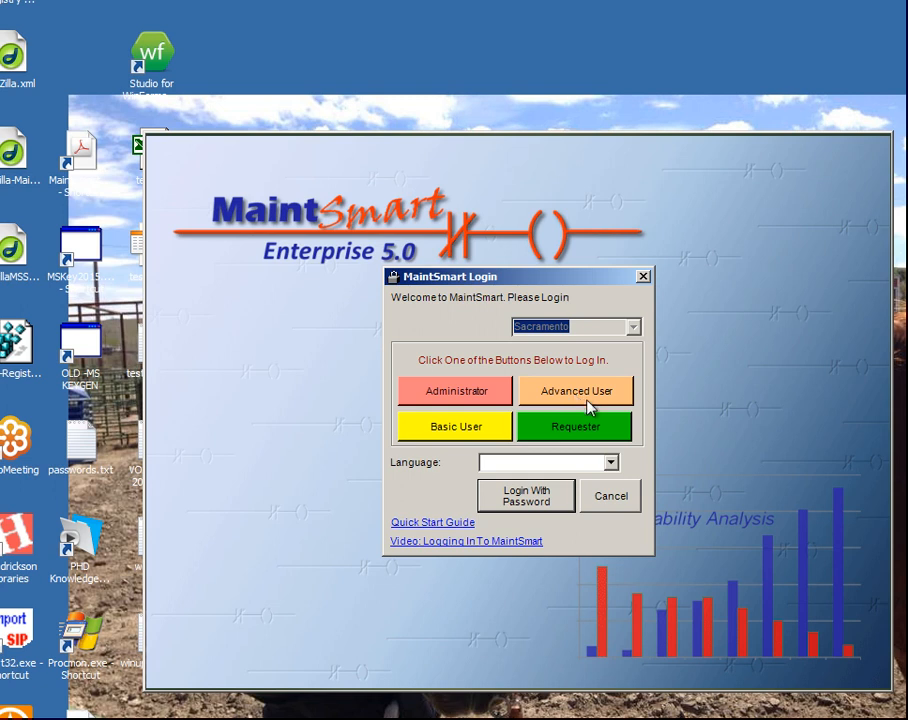
left_click(523, 500)
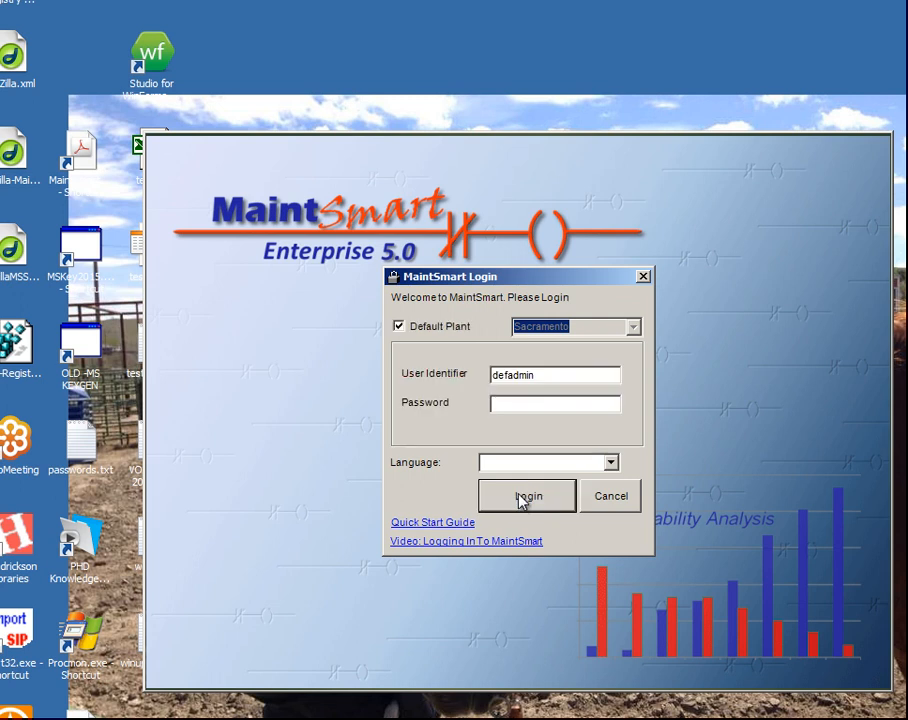
left_click(553, 377)
left_click(531, 405)
type("****")
left_click(528, 500)
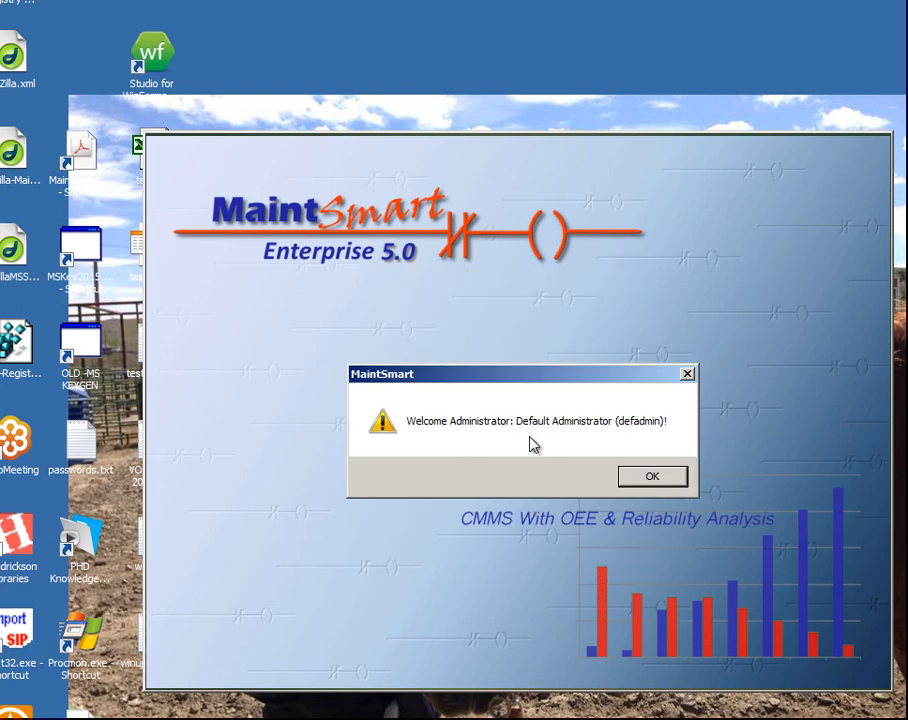
left_click(655, 480)
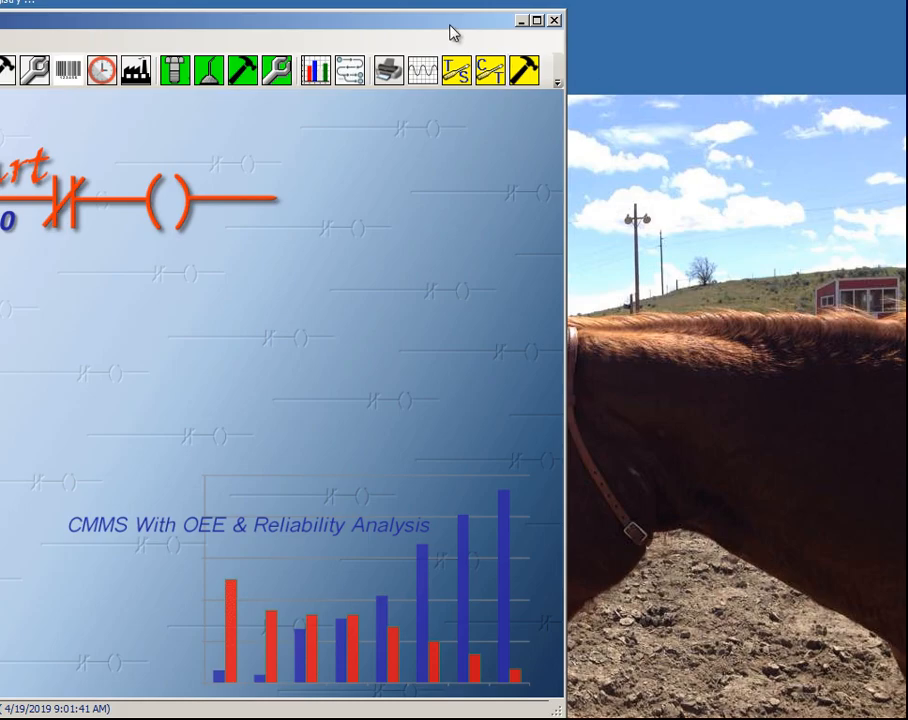
Reposition and enlarge the main window to show the full toolbar, and open the Program Configuration Settings
left_click_drag(450, 23, 756, 24)
left_click_drag(864, 707, 901, 714)
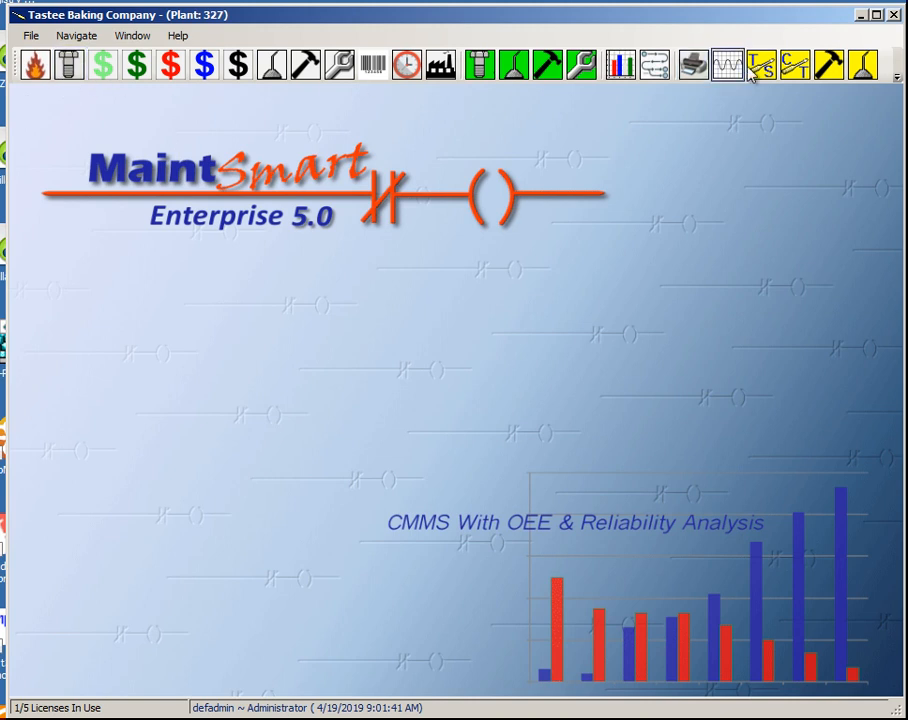
left_click(897, 80)
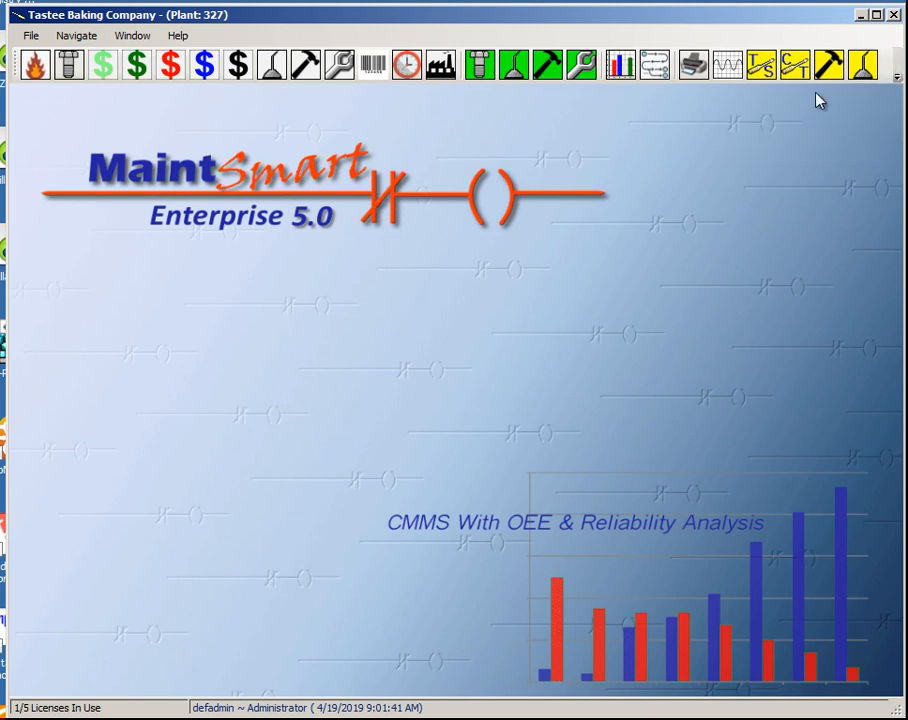
left_click(893, 80)
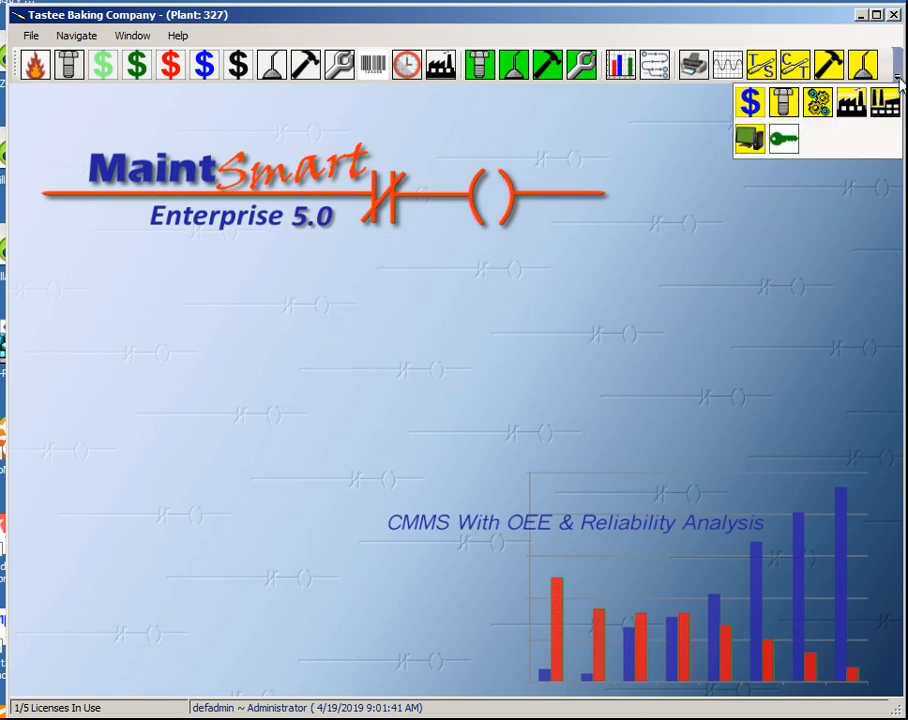
left_click(750, 141)
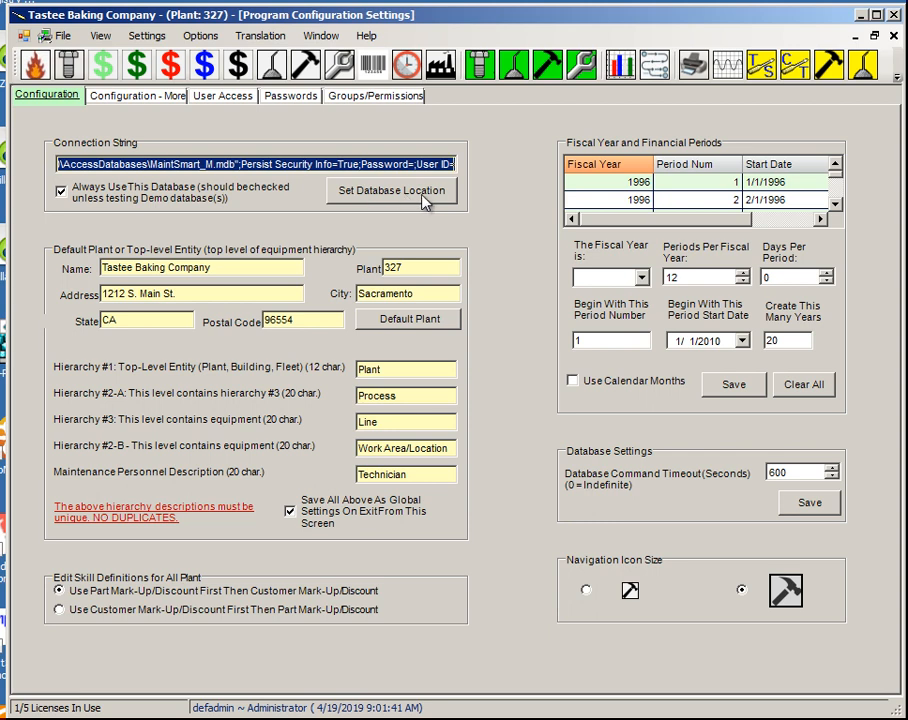
Examine the connection string from its start, checking the provider and the data source path of the database
left_click(316, 163)
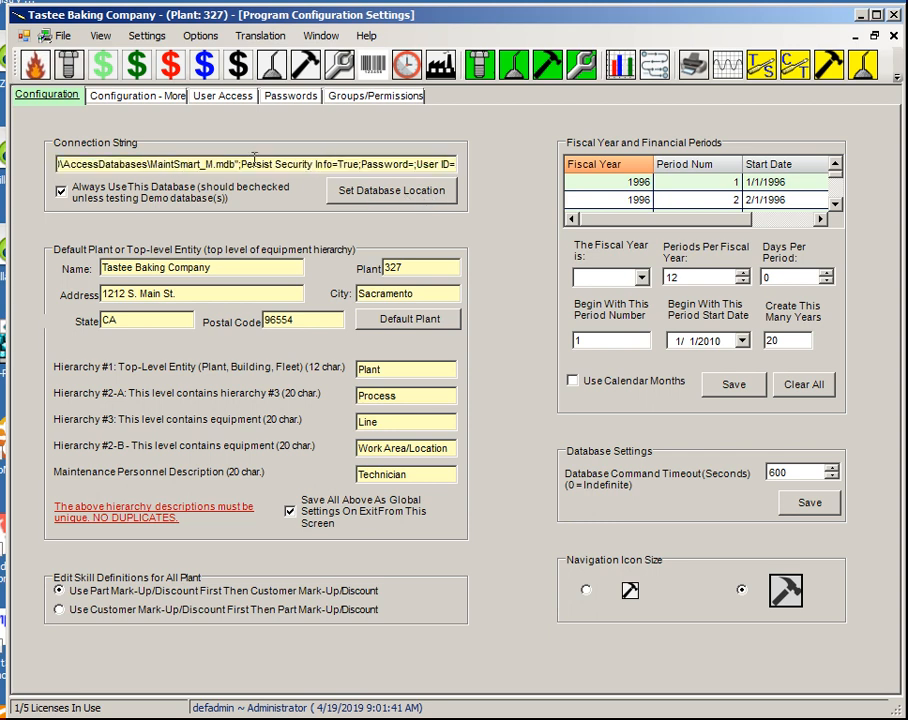
key("Home")
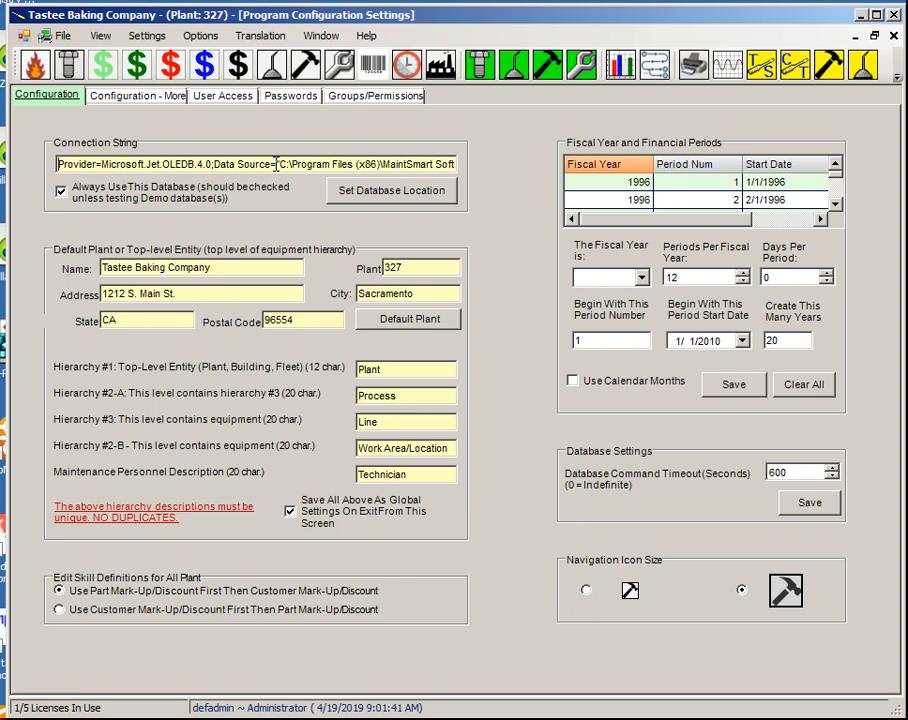
type("\"")
left_click_drag(101, 166, 164, 166)
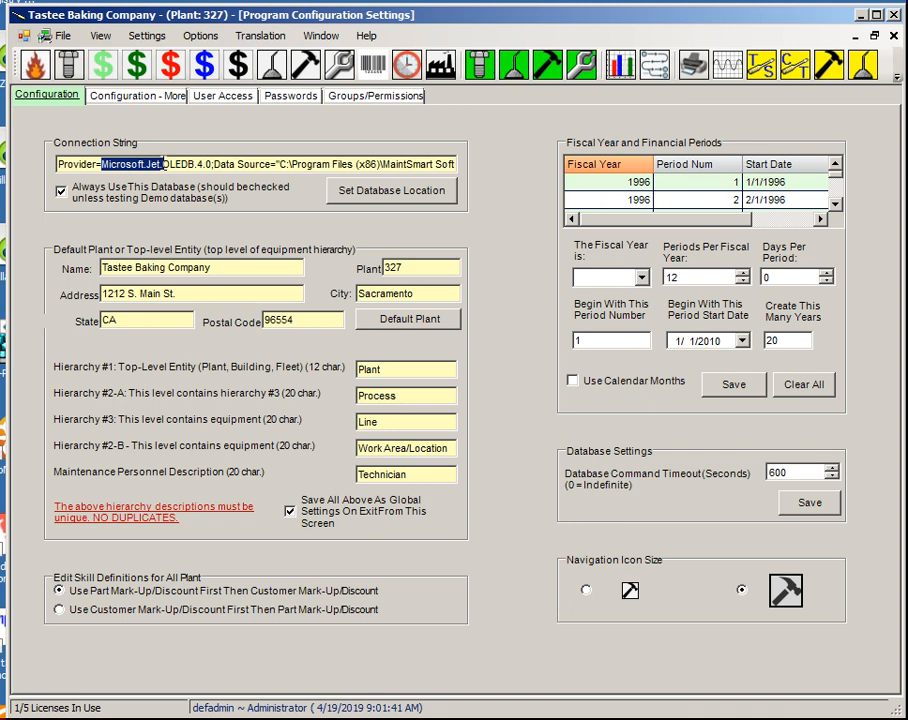
left_click(280, 163)
left_click_drag(280, 163, 258, 163)
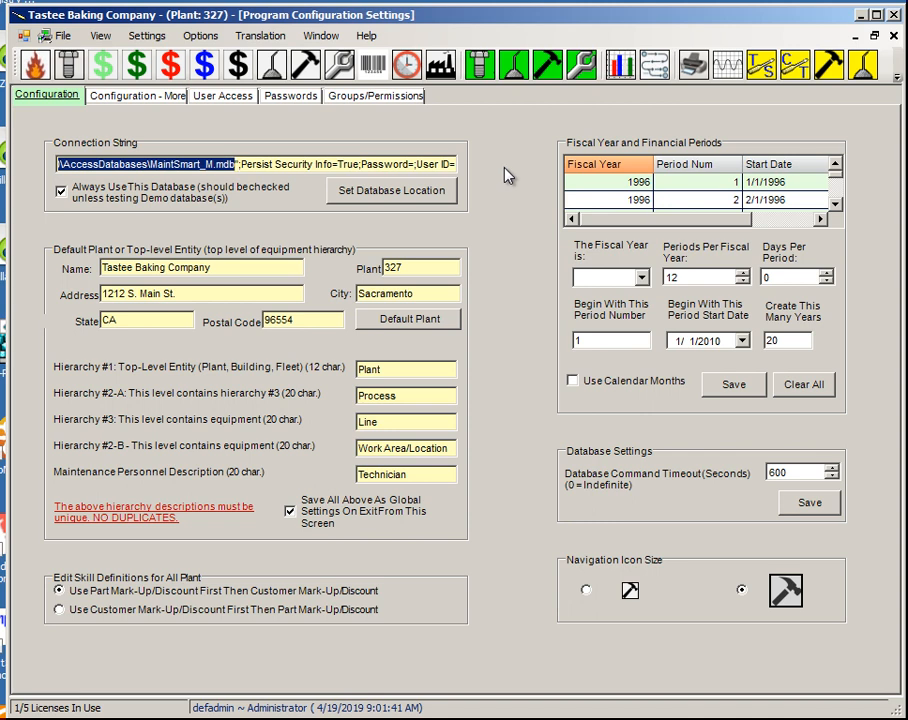
left_click(194, 165)
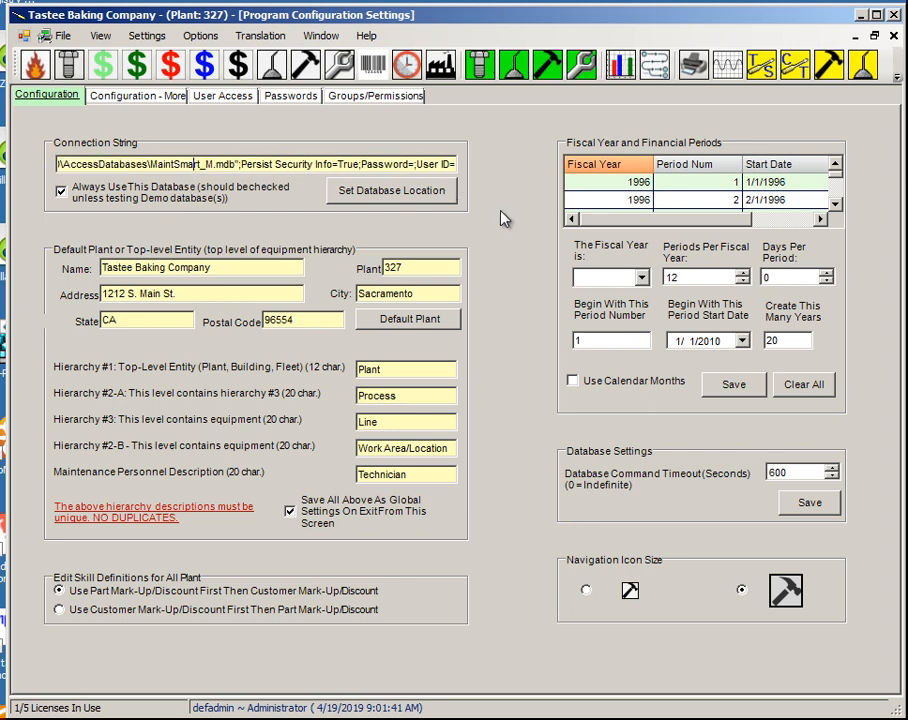
Start changing the database location, accepting the shutdown notice, and choose MS SQL Server 2008-2016 as the data provider
left_click(391, 198)
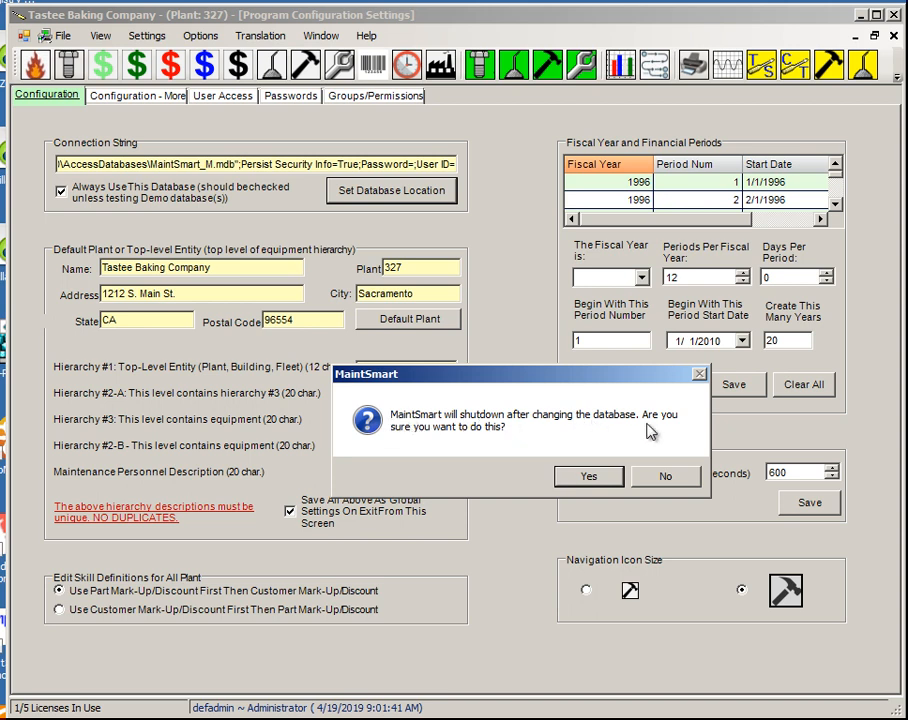
left_click(589, 477)
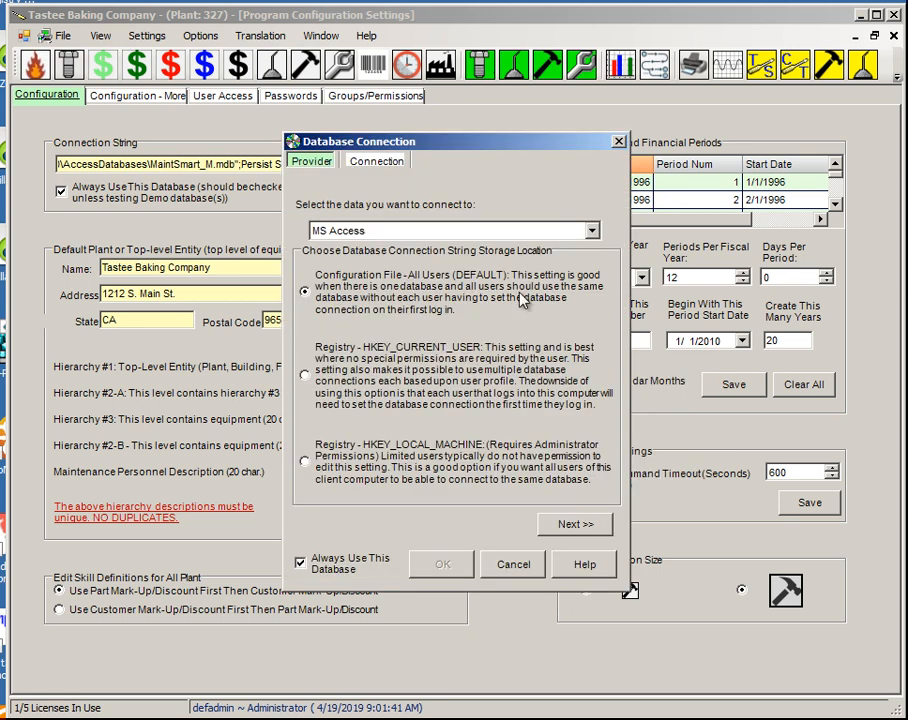
left_click_drag(478, 152, 474, 138)
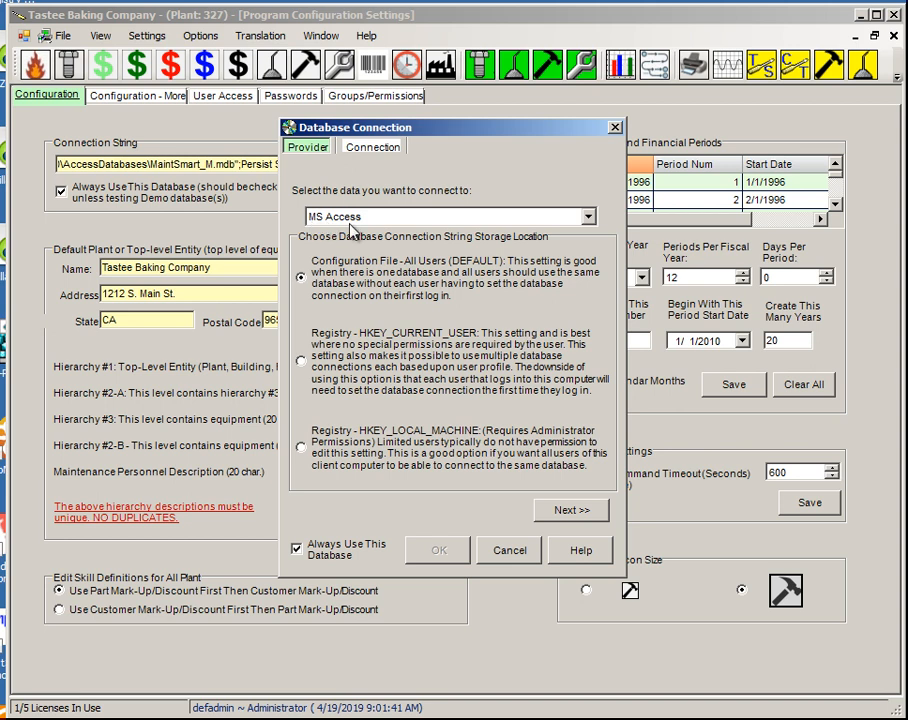
left_click(590, 220)
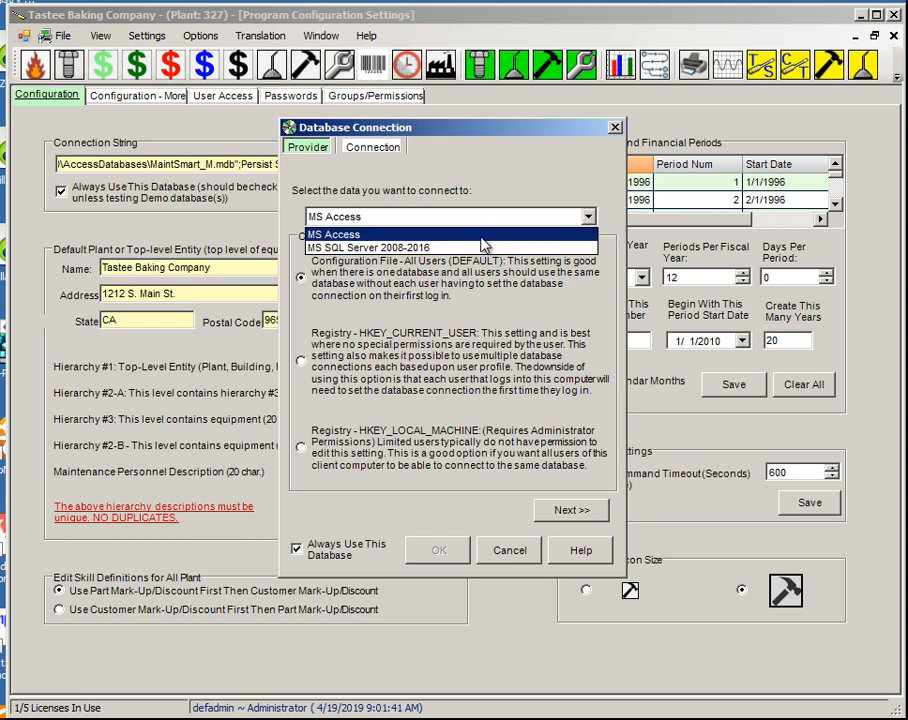
left_click(440, 250)
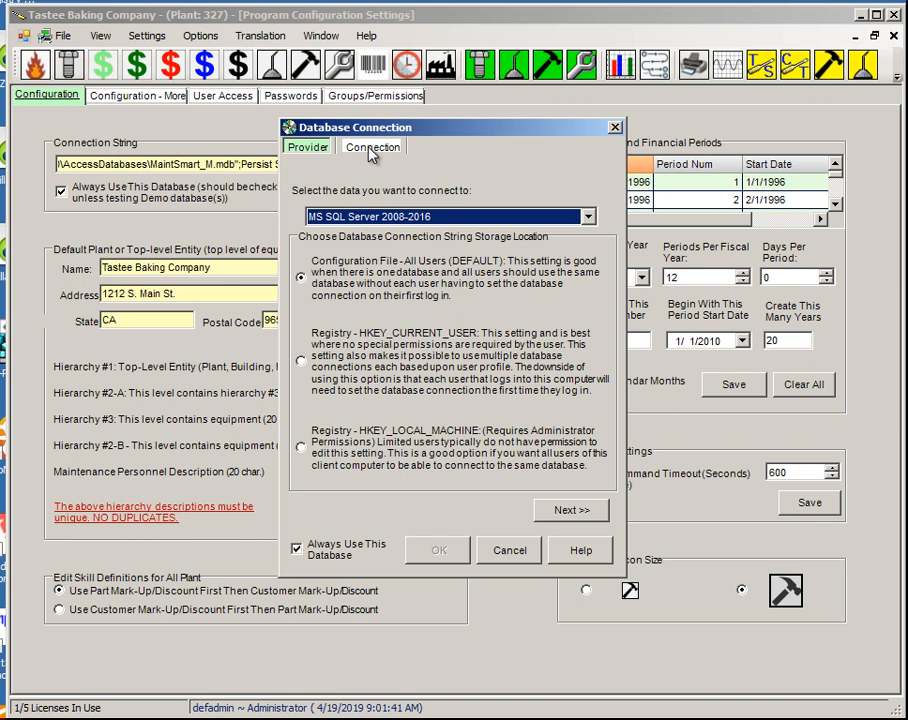
left_click(574, 512)
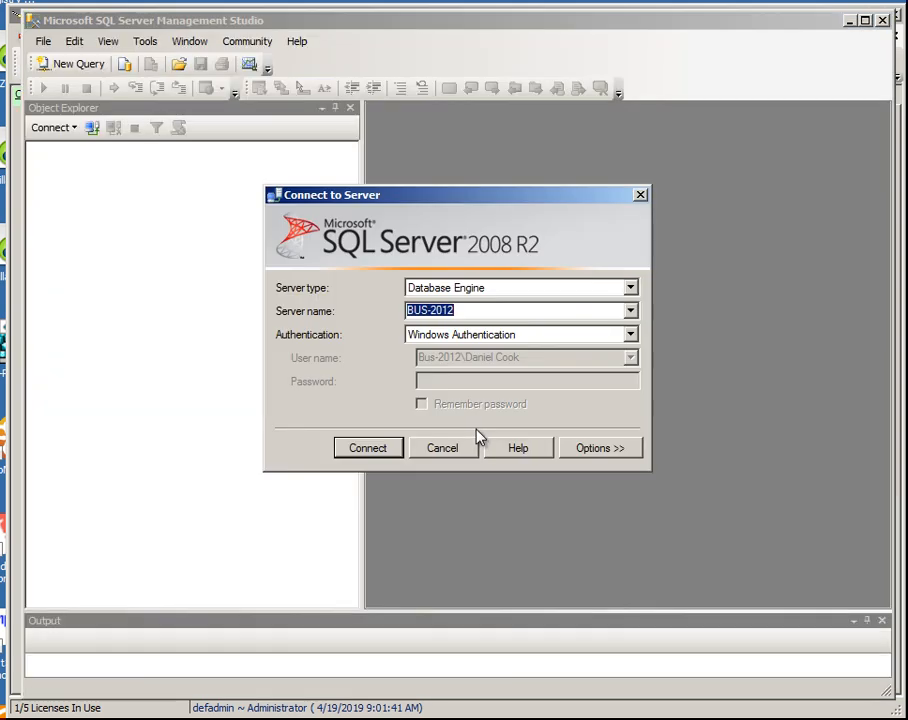
In SQL Server Management Studio, copy the server name BUS-2012 and connect to view that server's databases
right_click(433, 312)
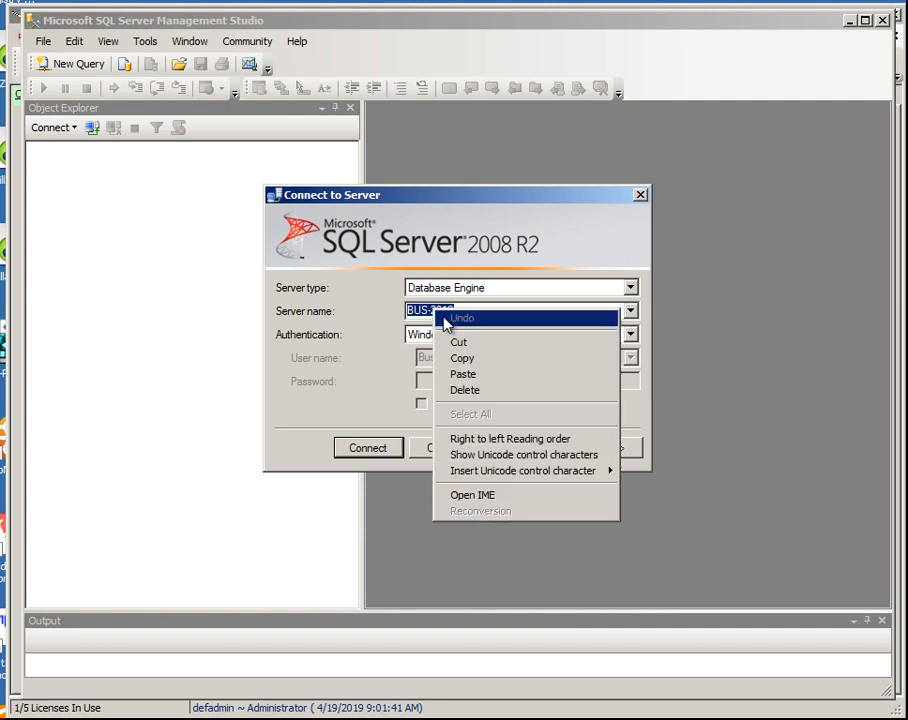
left_click(466, 359)
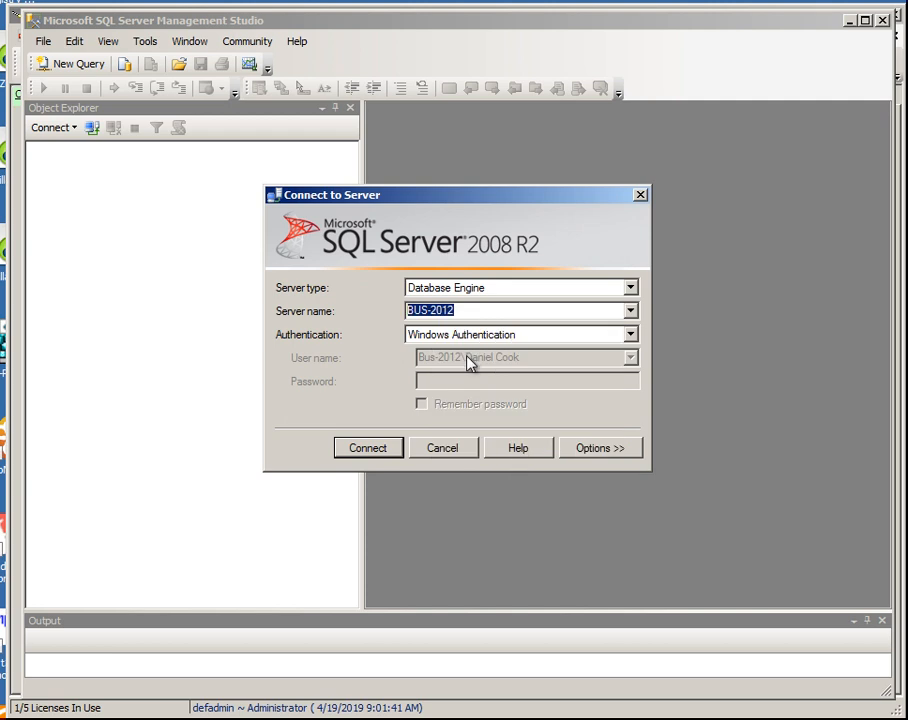
left_click(369, 449)
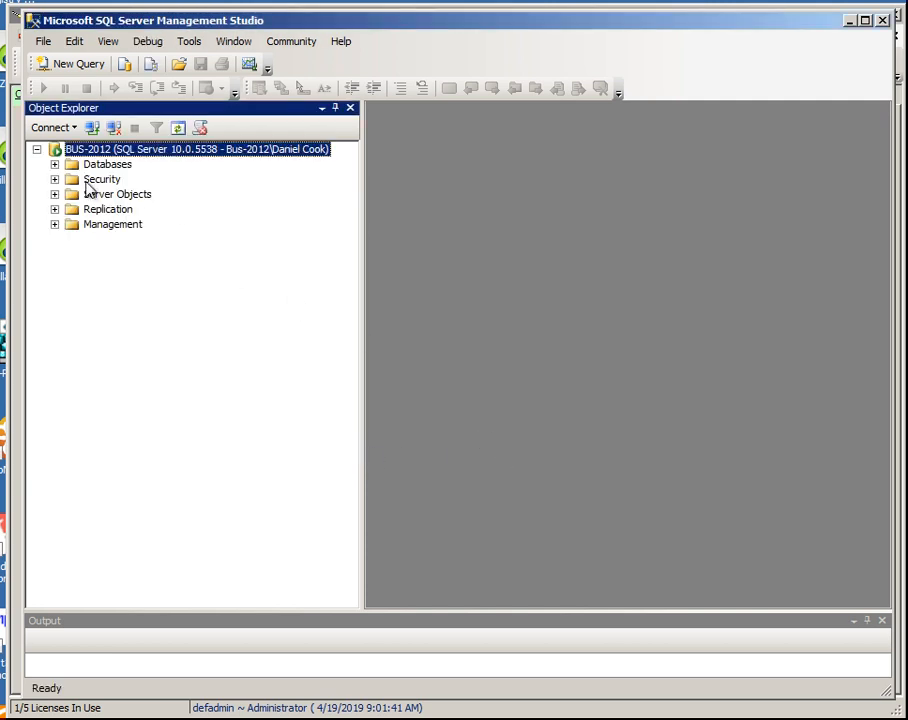
left_click(54, 165)
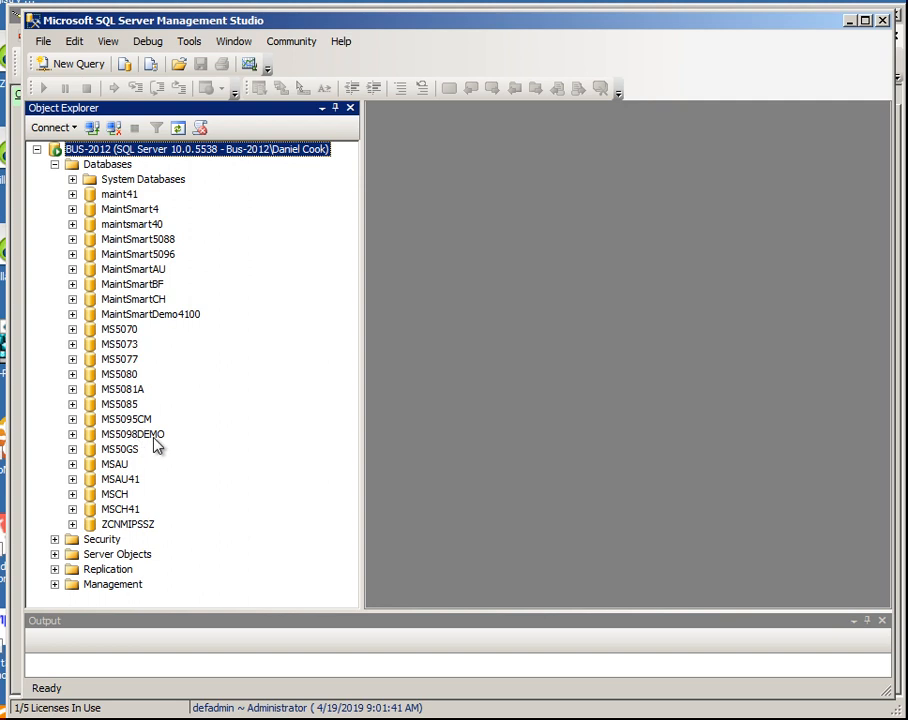
left_click(849, 21)
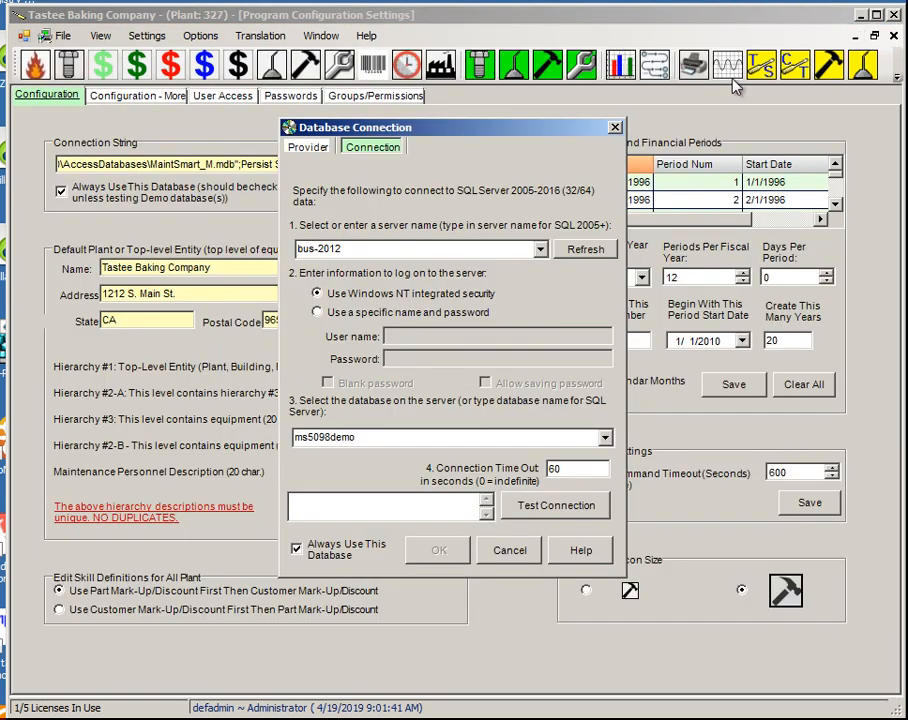
Back in MaintSmart, replace the server name with the copied BUS-2012 and test the connection to the ms5098demo database
left_click_drag(379, 248, 300, 248)
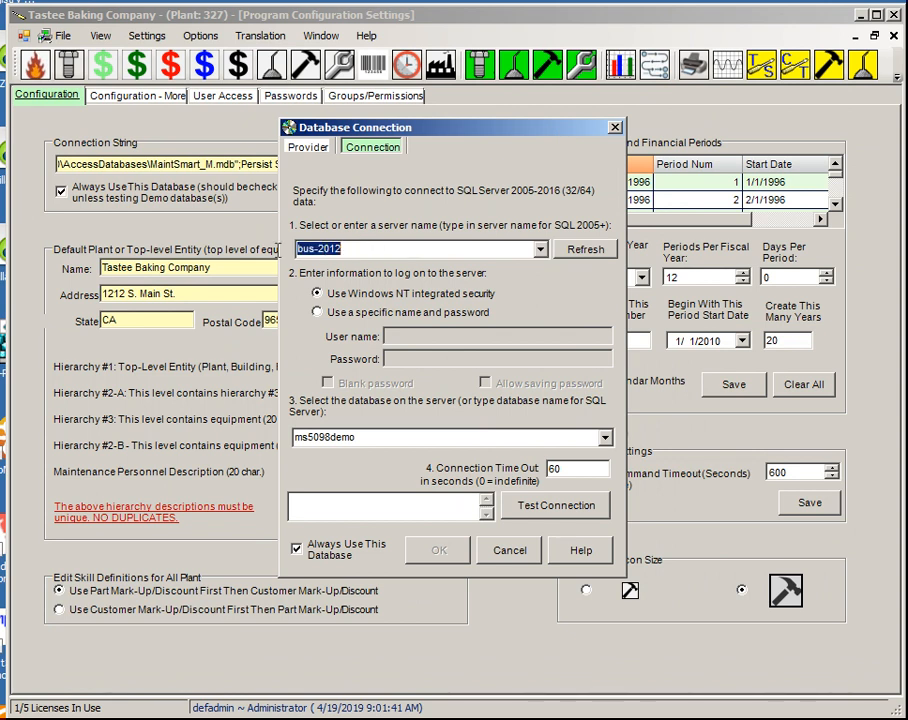
key("Delete")
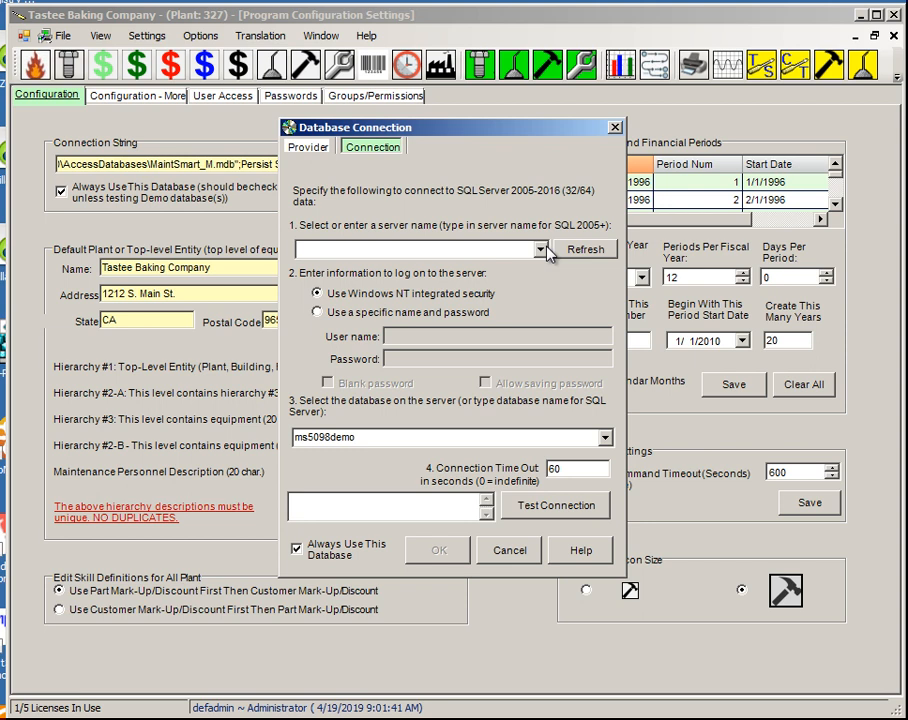
right_click(444, 251)
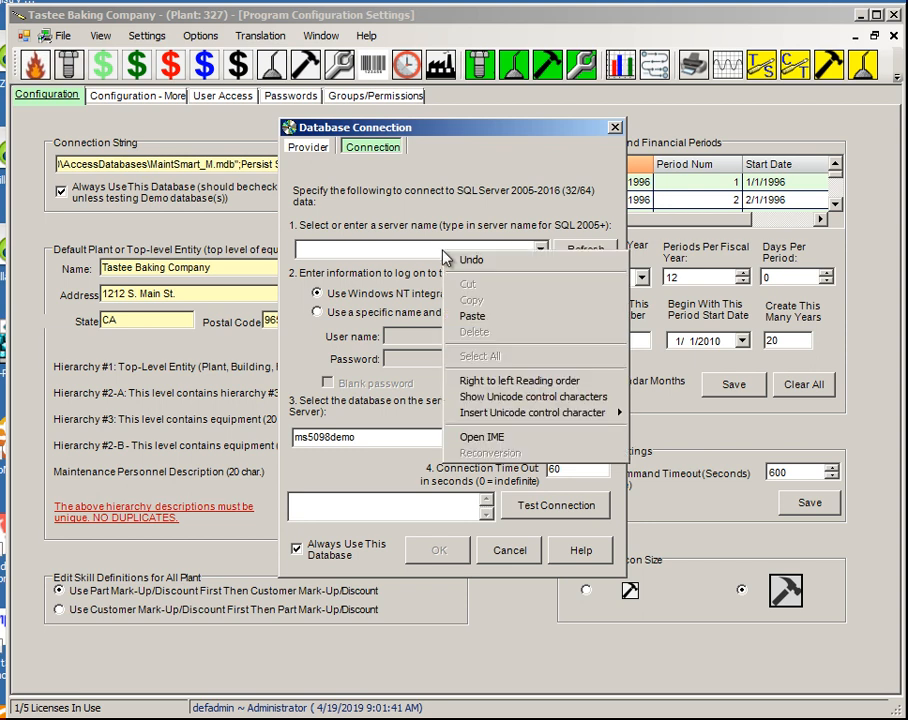
left_click(476, 316)
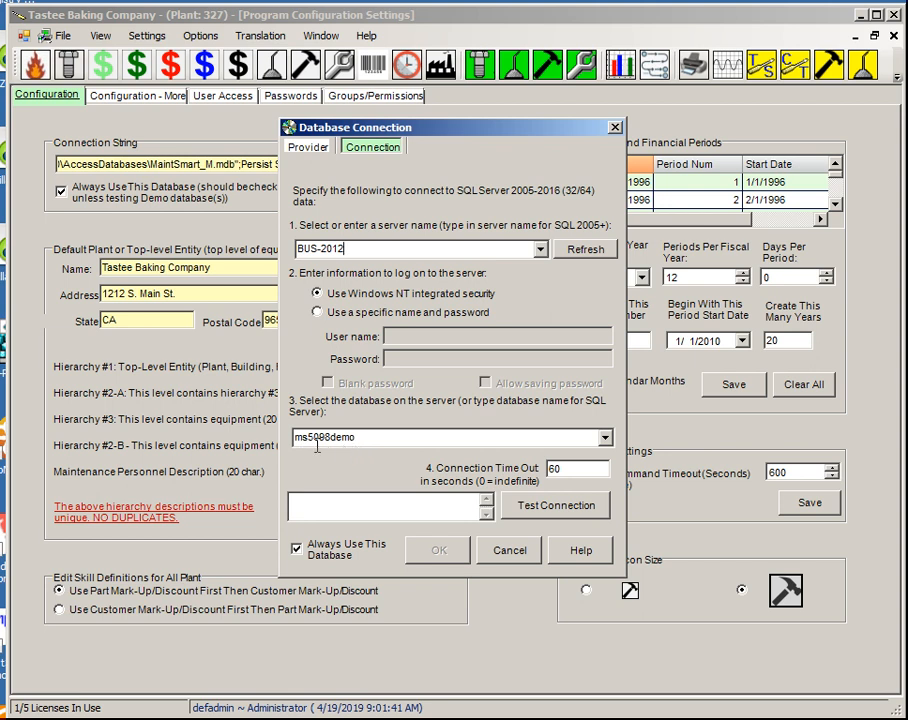
left_click(550, 512)
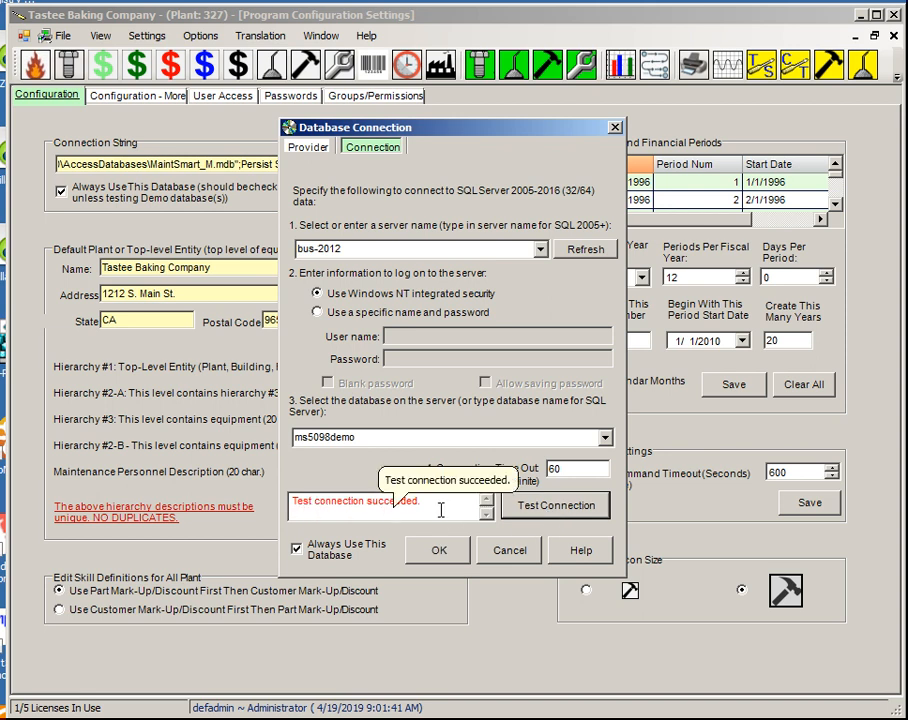
Change the database name to the incorrect ms5098demouu and test the connection with it
double_click(378, 437)
left_click(378, 437)
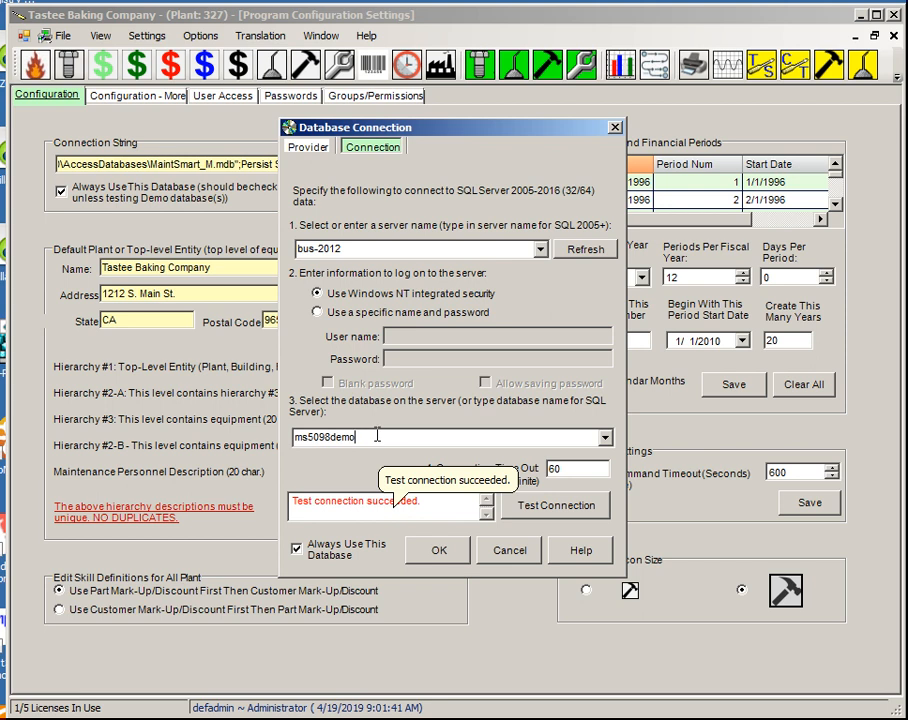
type("uu")
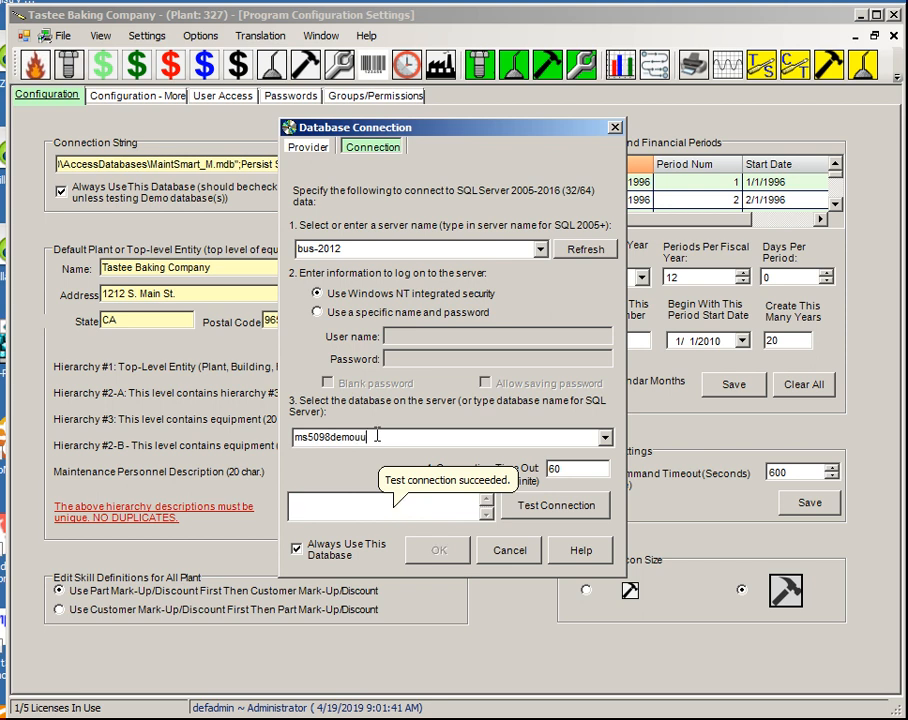
left_click(547, 510)
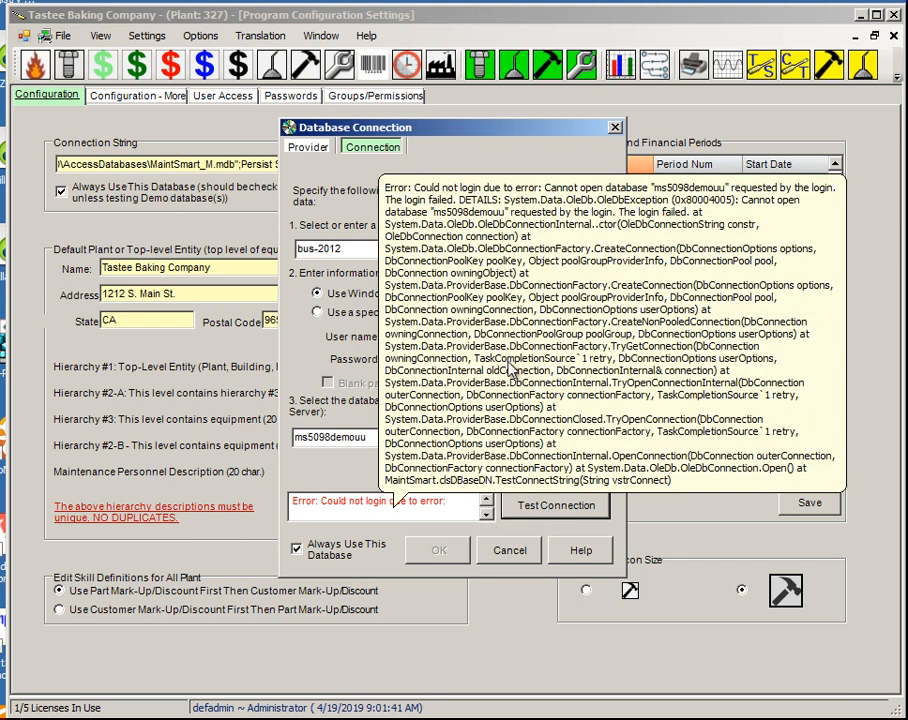
Read through the details of the connection test's error message
left_click(486, 517)
left_click(486, 517)
left_click(486, 517)
left_click(486, 517)
left_click(486, 517)
left_click(486, 517)
left_click(486, 517)
left_click(486, 517)
left_click(486, 517)
left_click(486, 517)
left_click(486, 517)
left_click(486, 517)
left_click(486, 517)
left_click(486, 517)
left_click(486, 517)
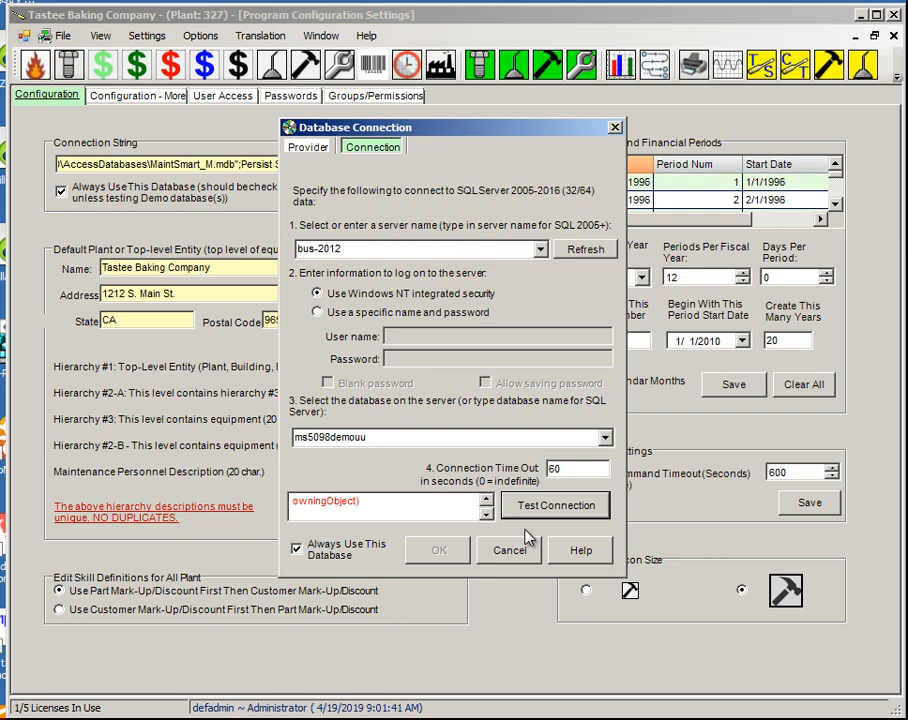
mouse_move(440, 511)
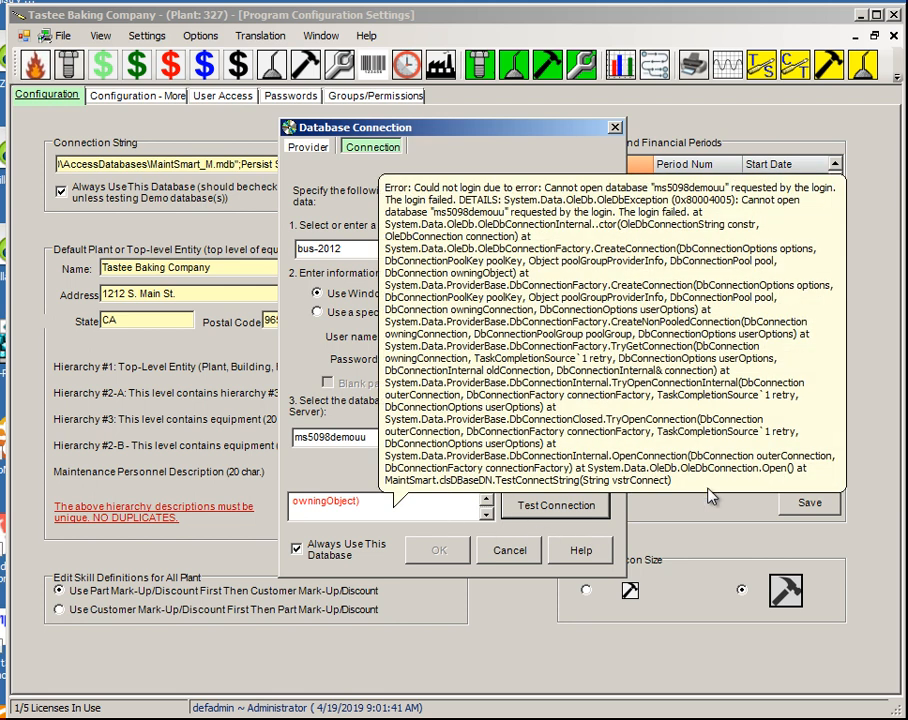
Correct the database name to ms5098demo and test the connection again
left_click(361, 438)
left_click(370, 437)
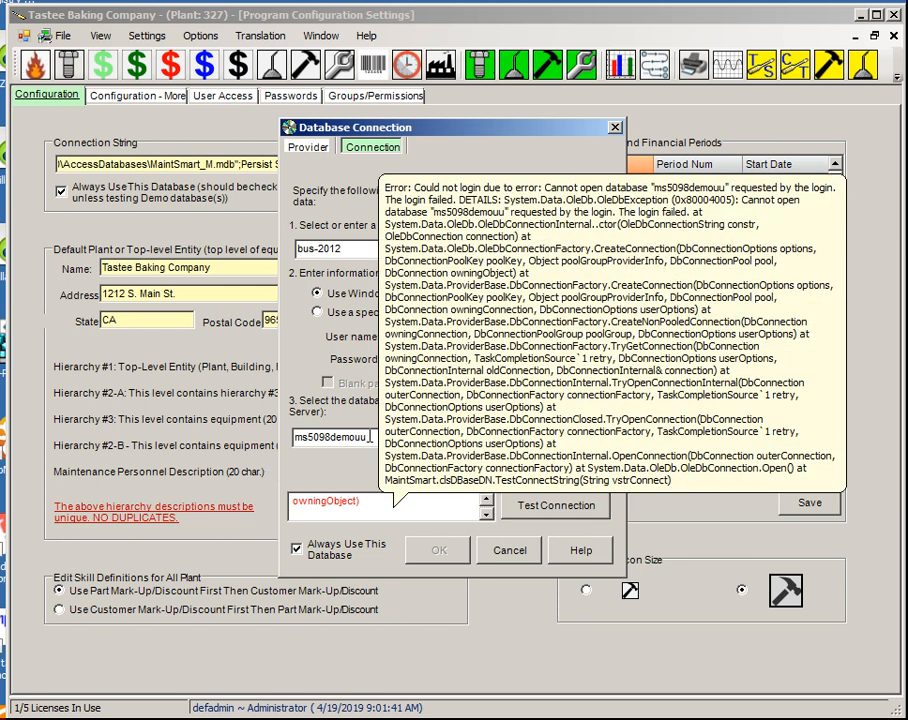
key("BackSpace")
key("BackSpace")
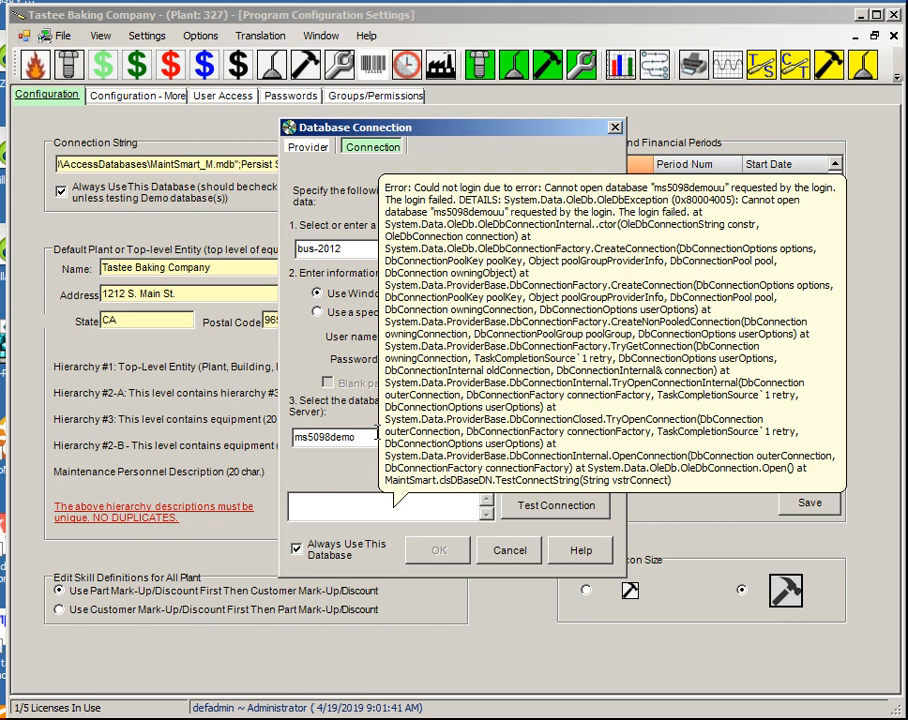
left_click(530, 512)
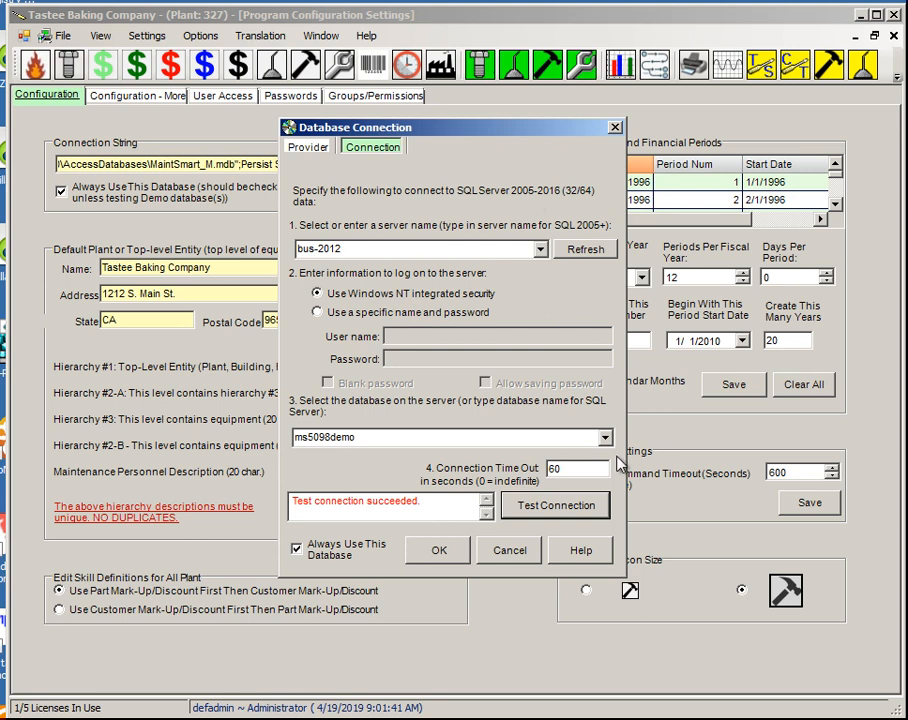
Accept the new database connection, then let MaintSmart shut down and log off the current user
left_click(440, 551)
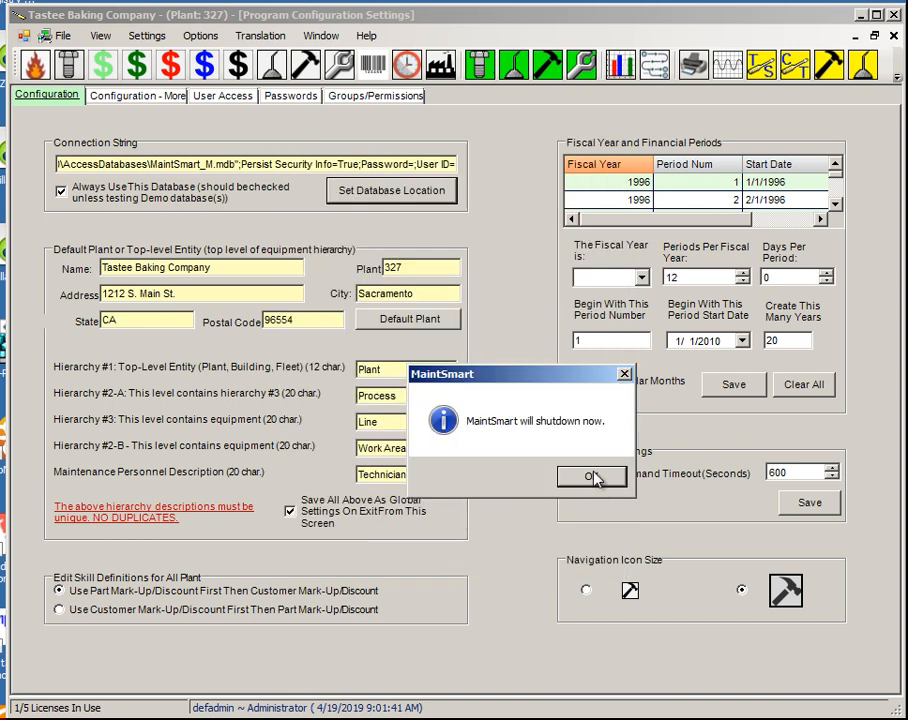
left_click(594, 479)
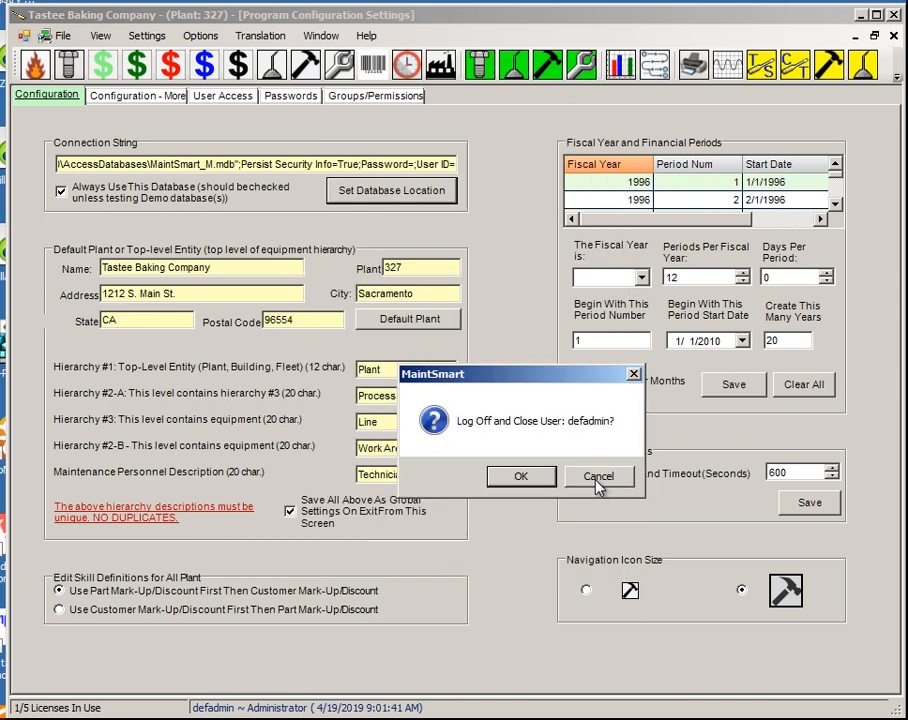
left_click(521, 477)
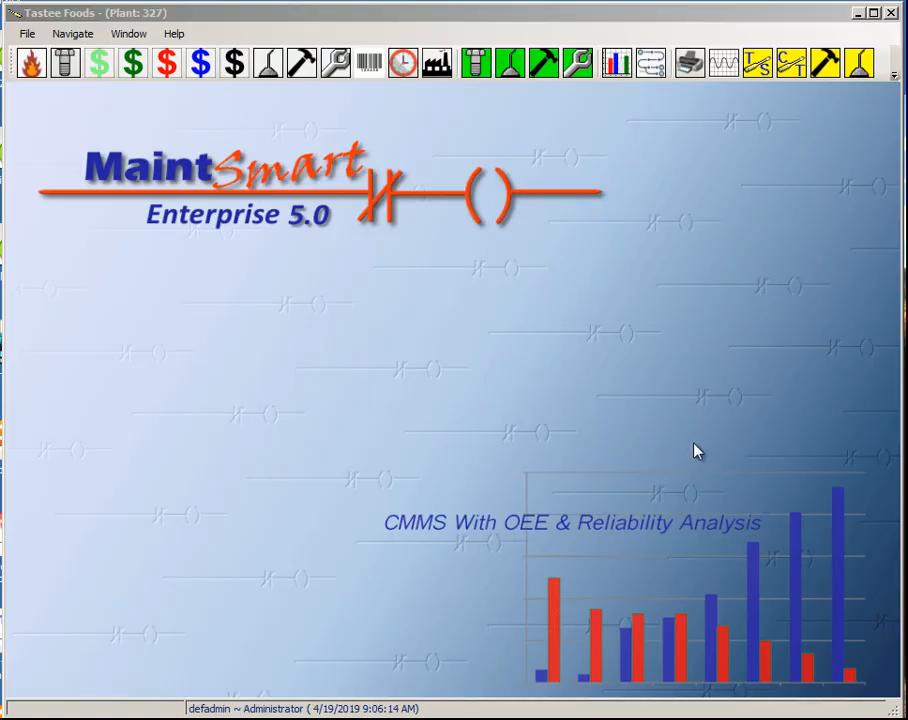
In the restarted MaintSmart, open the Program Configuration Settings
left_click(894, 77)
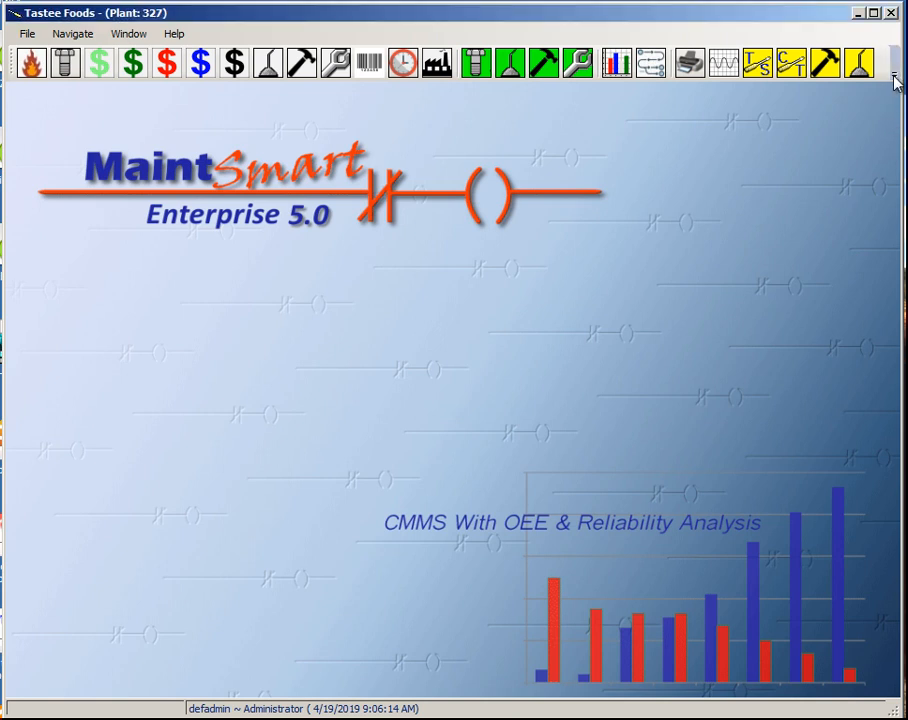
left_click(895, 79)
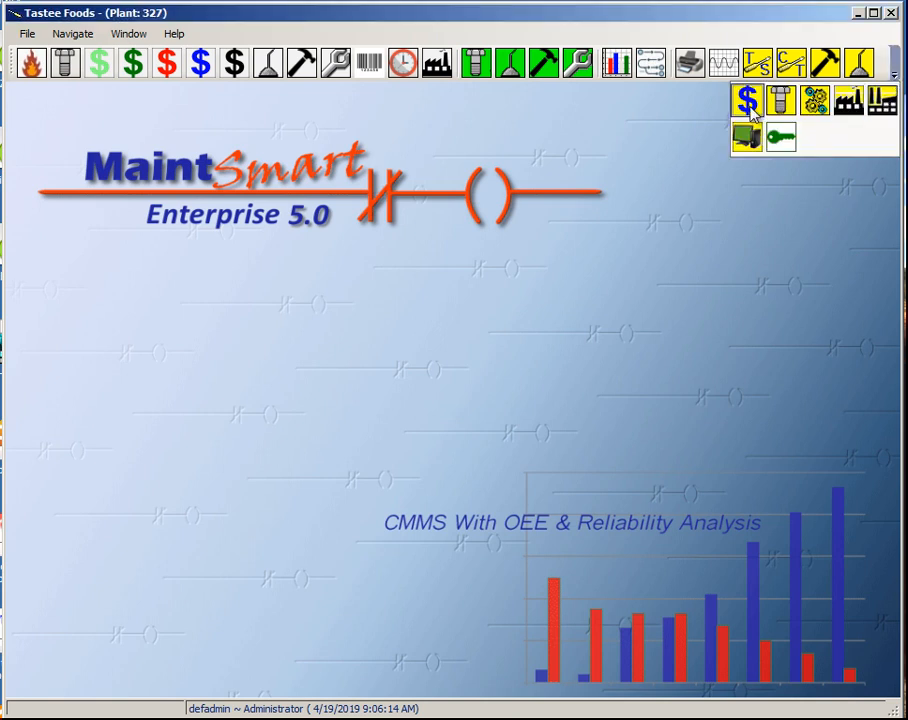
left_click(747, 139)
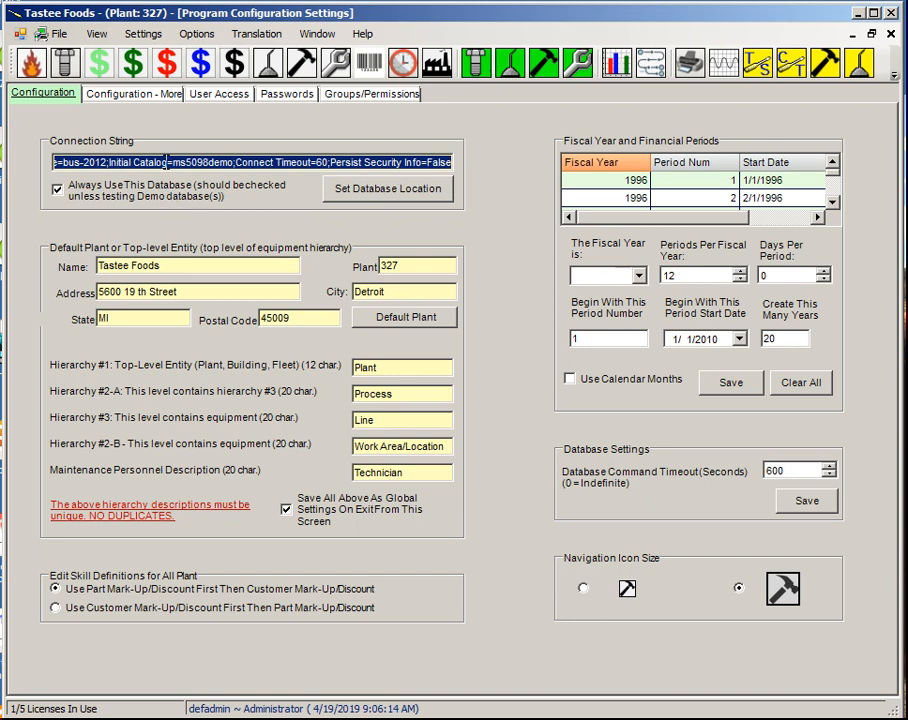
Examine the provider, data source and initial catalog in the configured connection string
left_click(167, 162)
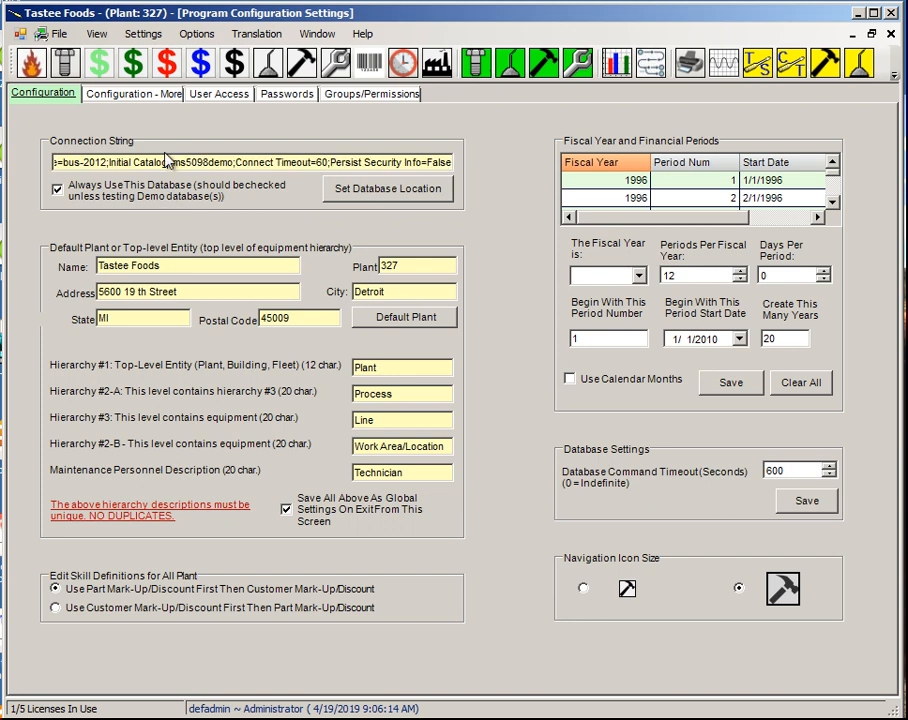
key("Home")
left_click_drag(151, 162, 97, 164)
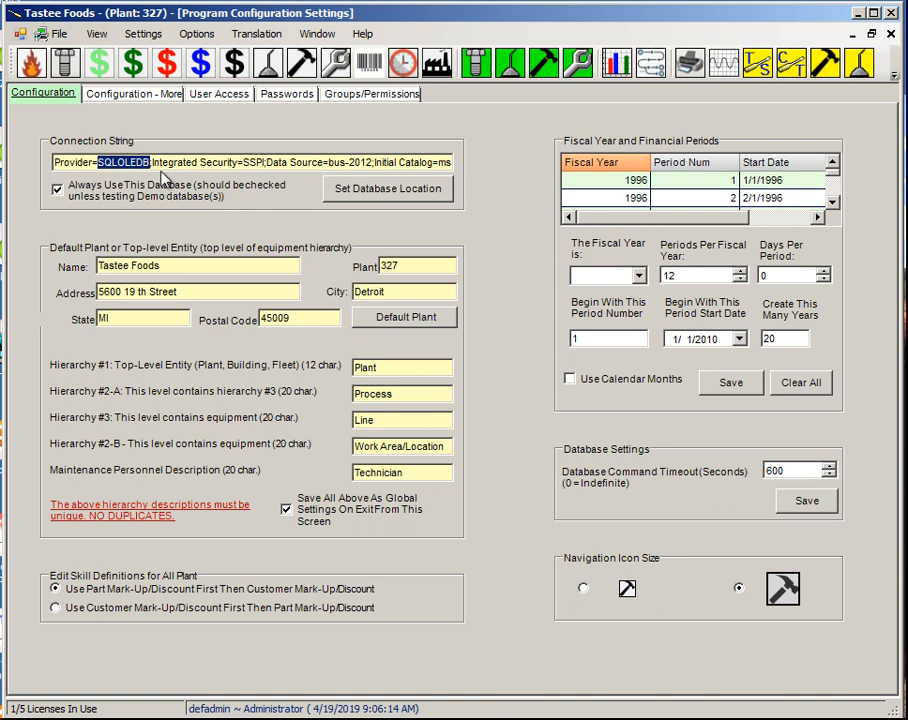
left_click(380, 162)
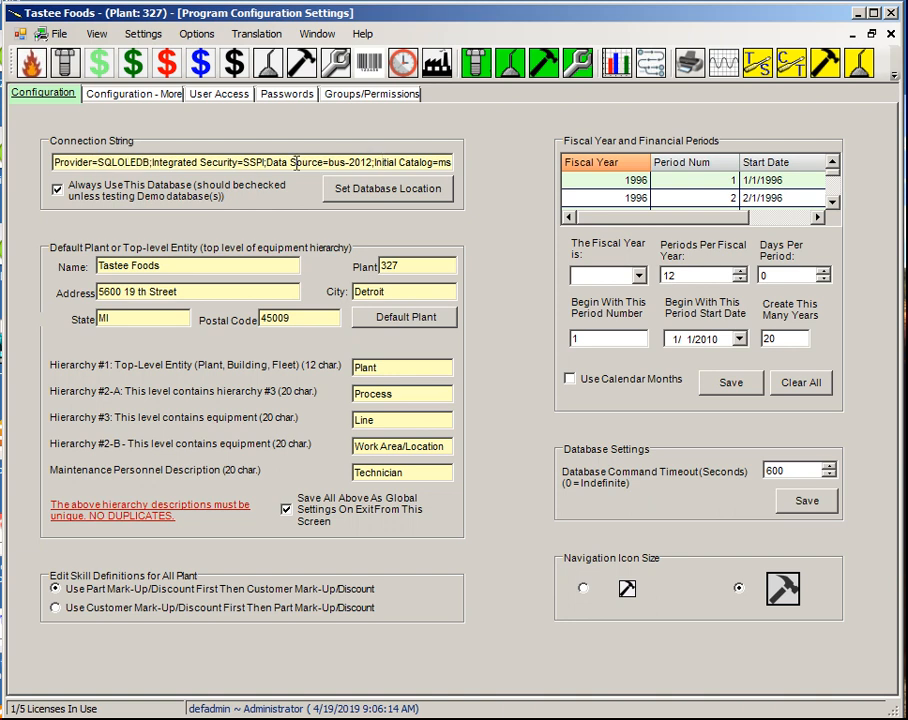
left_click_drag(372, 162, 234, 163)
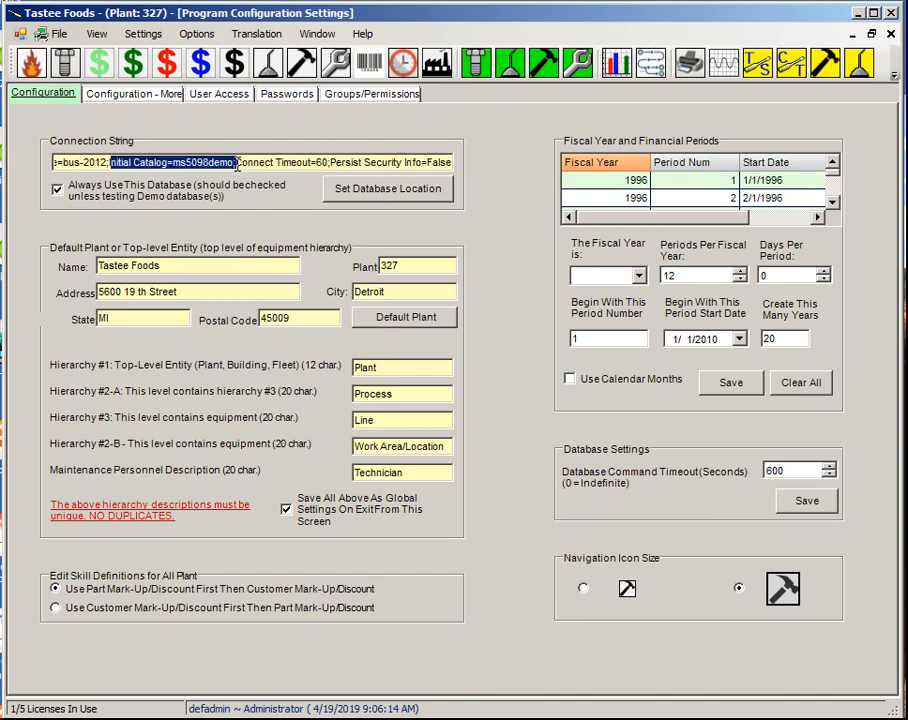